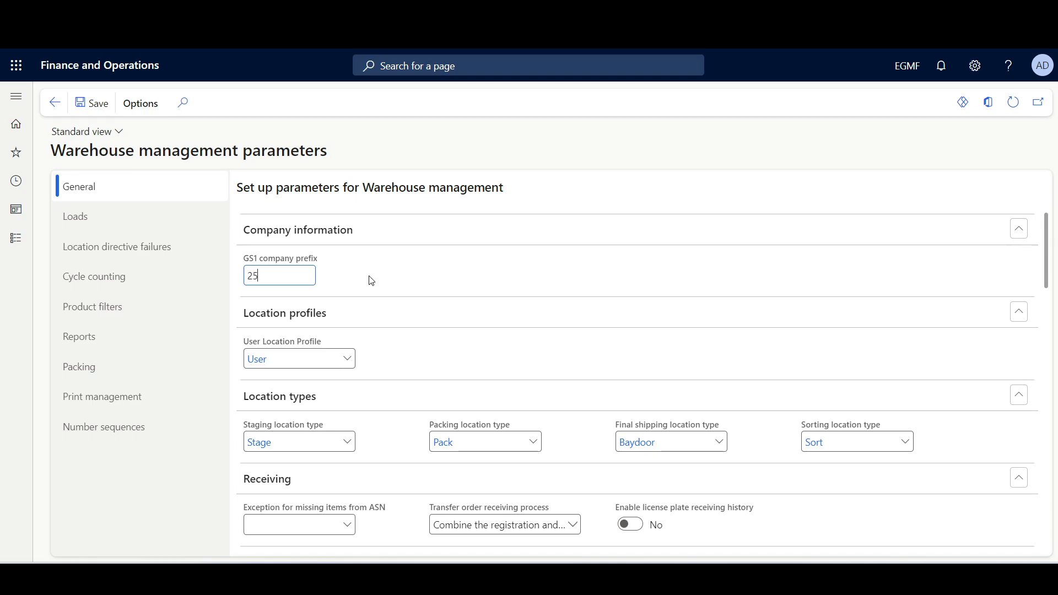
- Set the GS1 company prefix to 2505091 in the warehouse management parameters
text(91)
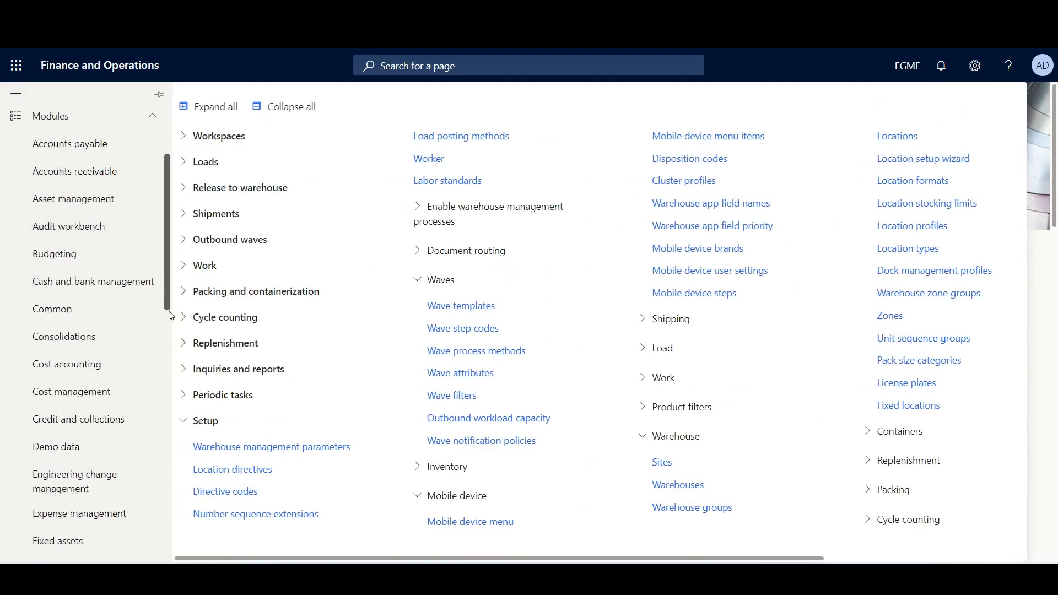
- Open the Ea-Cs-Pl unit sequence group for editing and examine the license plate packing type of each unit line
drag(170, 312, 169, 562)
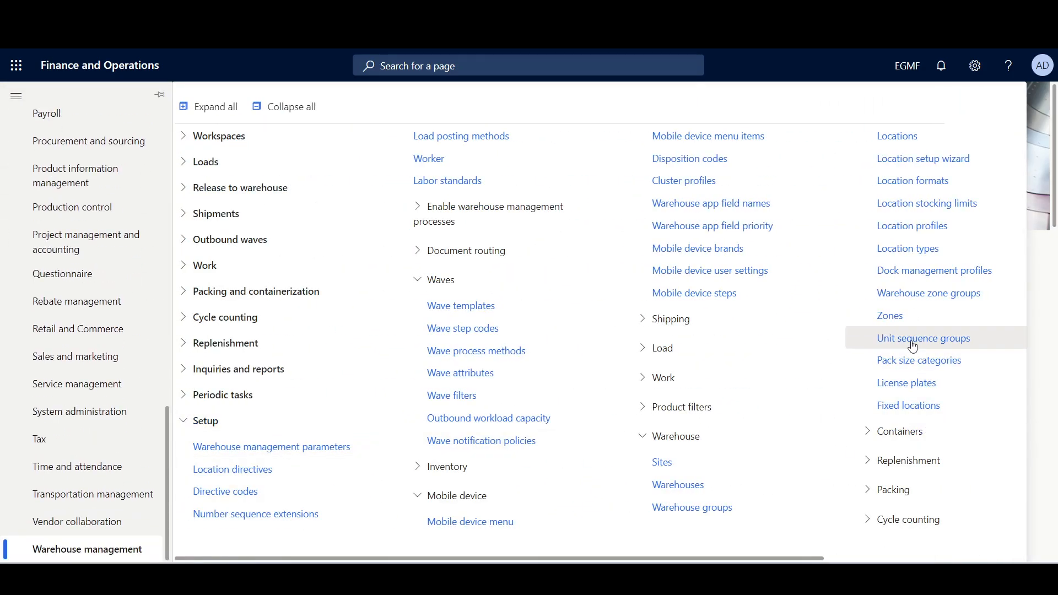
click(931, 339)
click(135, 277)
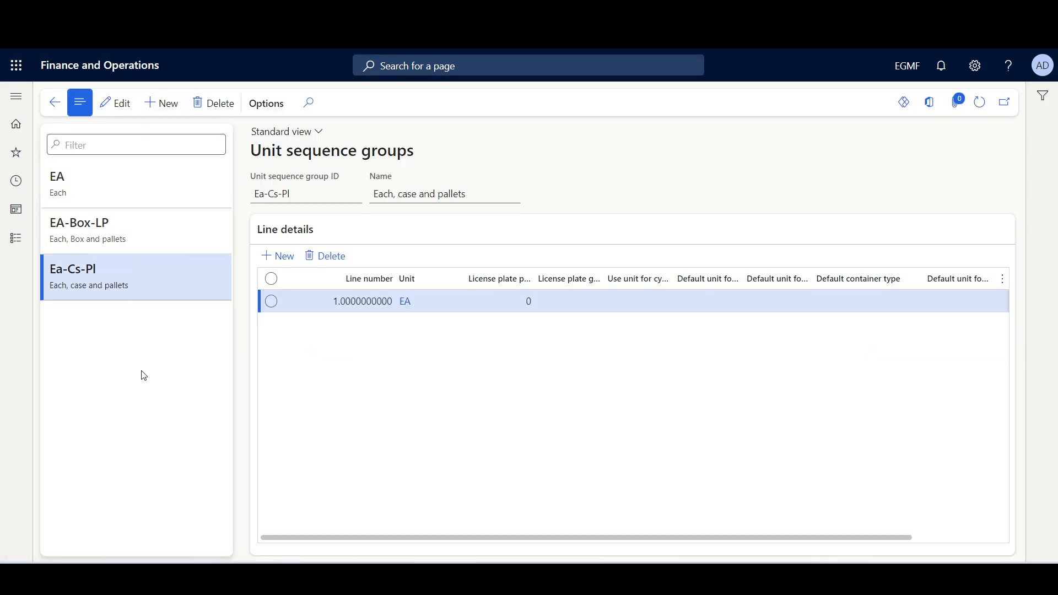
click(116, 103)
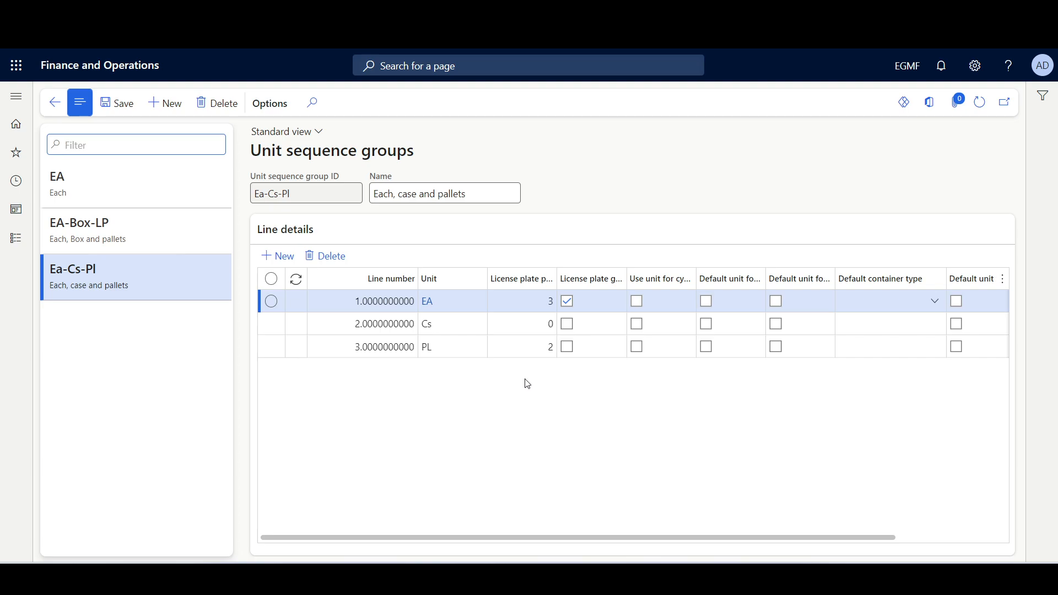
mouse_move(524, 283)
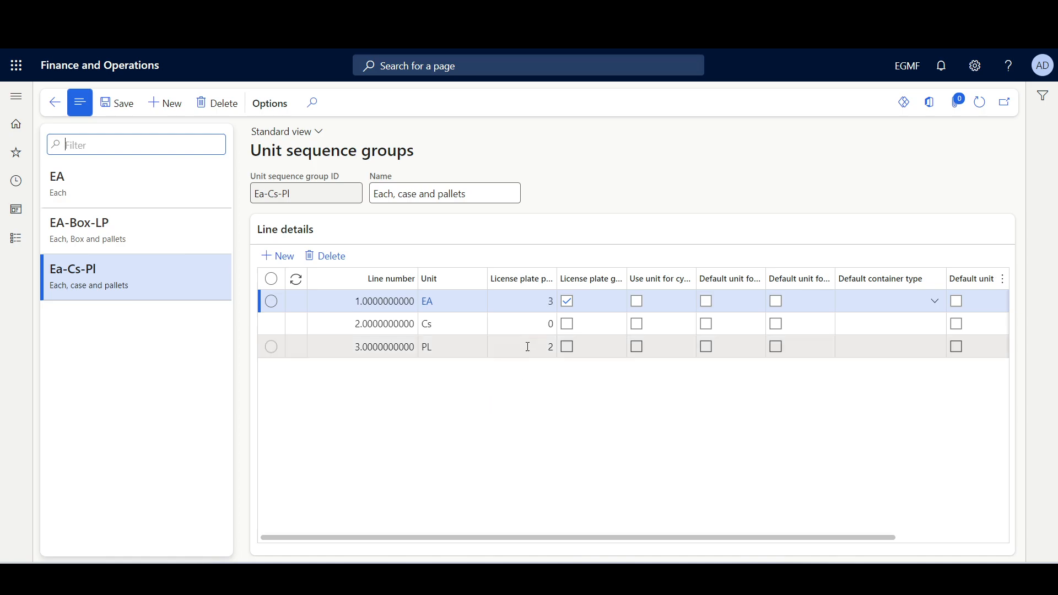
click(524, 324)
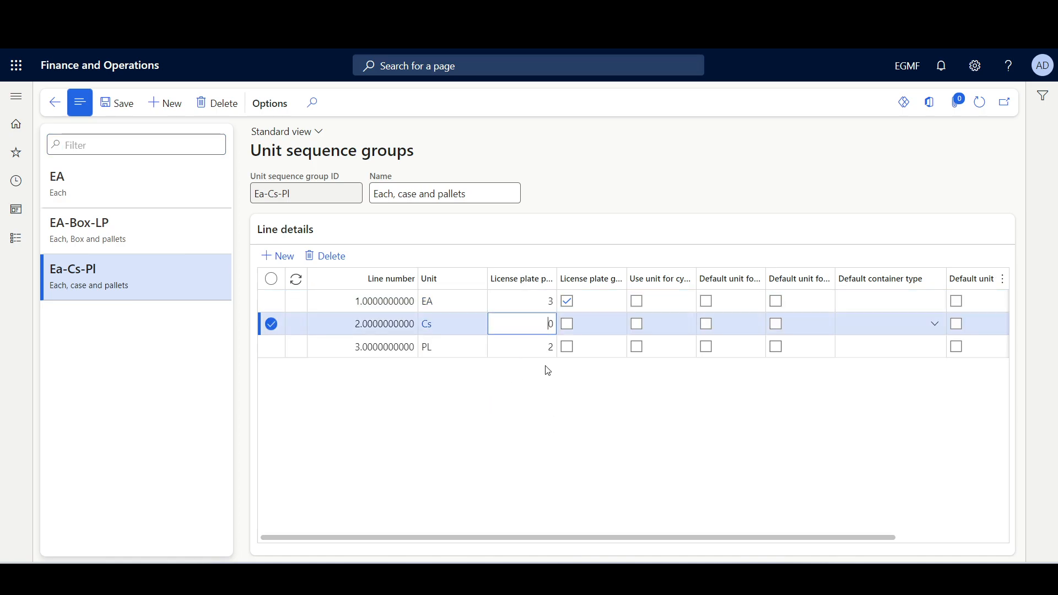
click(543, 349)
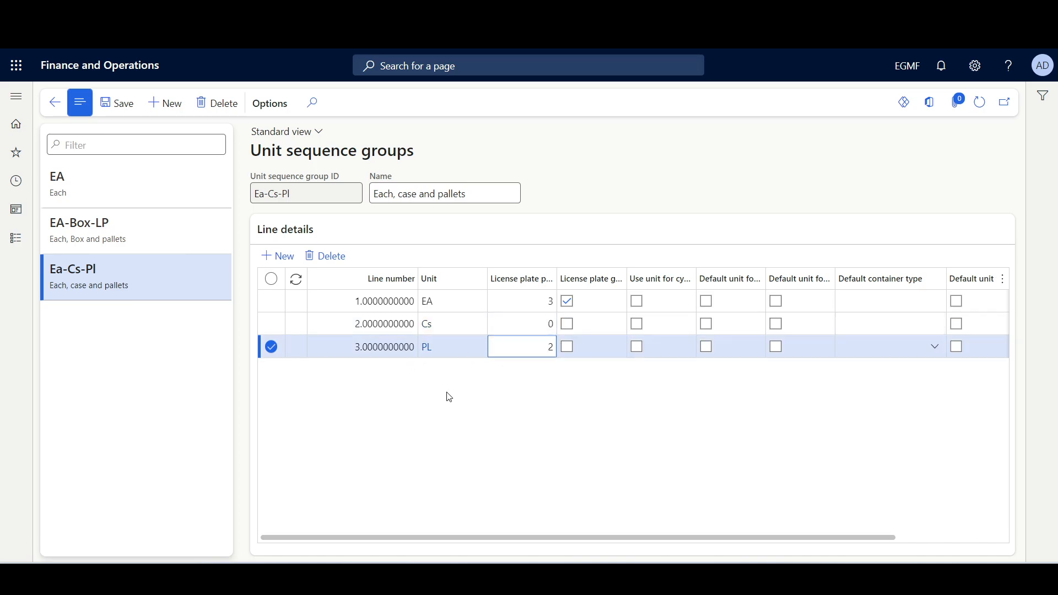
key(Up)
key(Up)
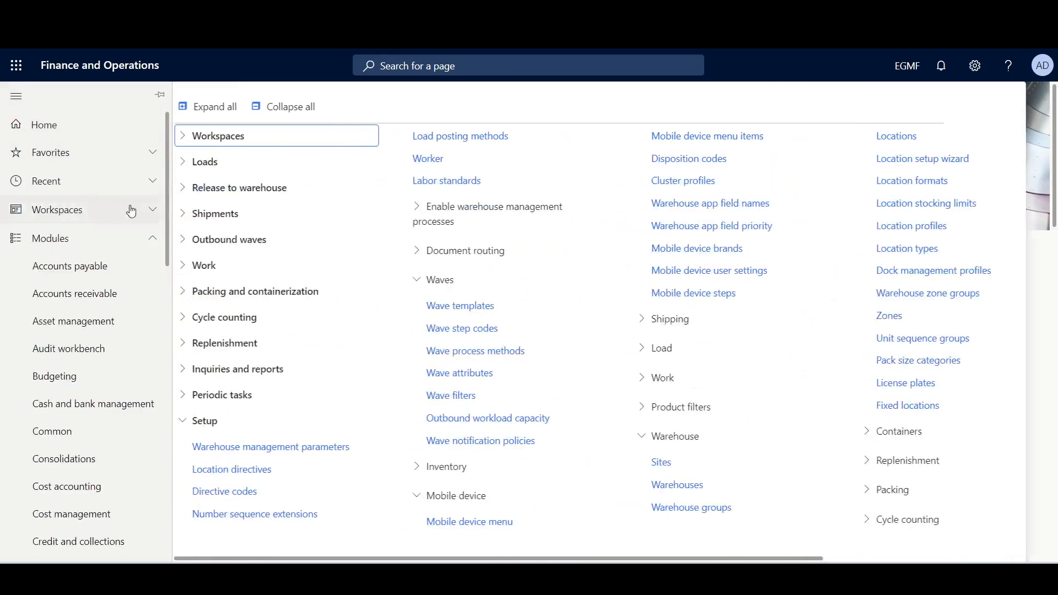
- Open the warehouse management number sequence extensions setup in edit mode
drag(167, 241, 374, 491)
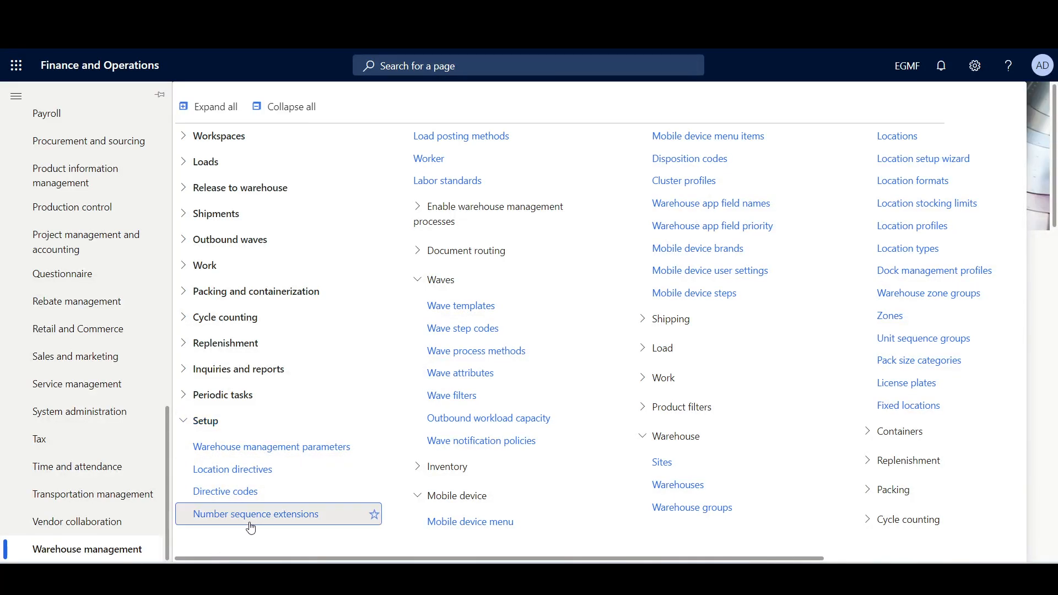
click(370, 514)
click(117, 103)
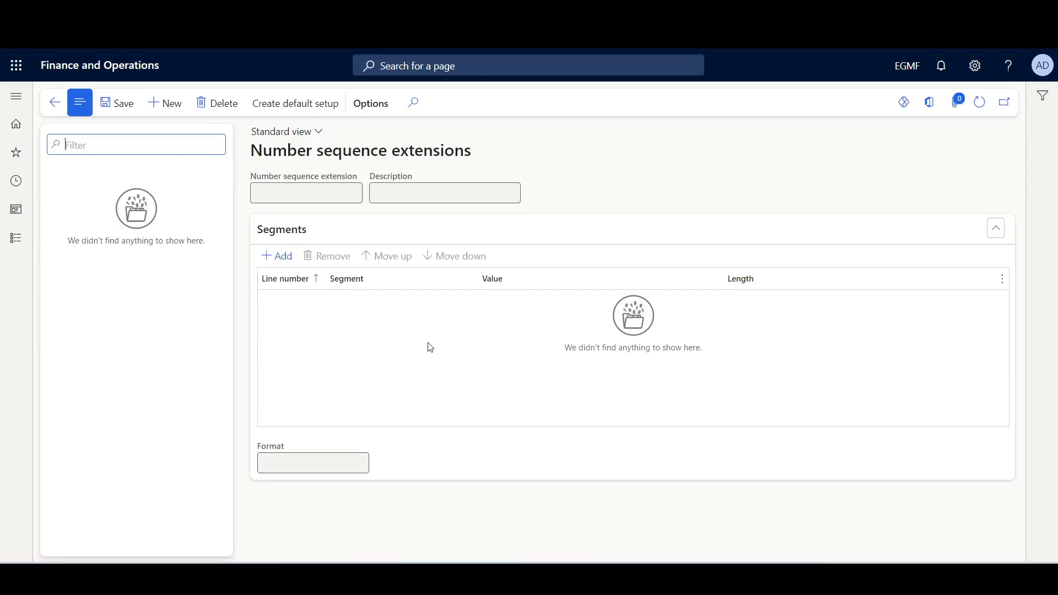
click(167, 104)
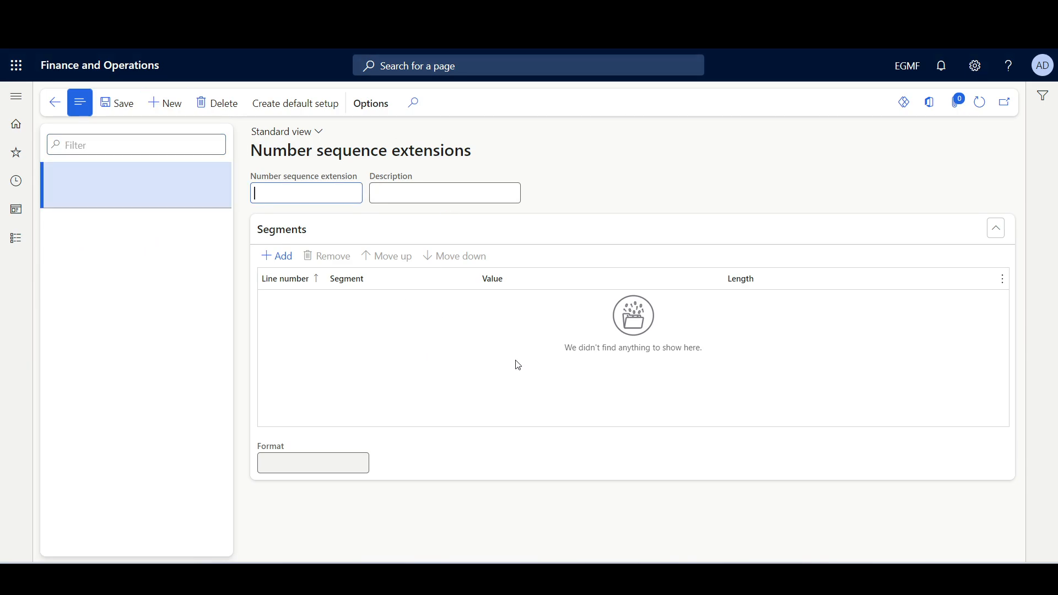
click(278, 255)
click(494, 304)
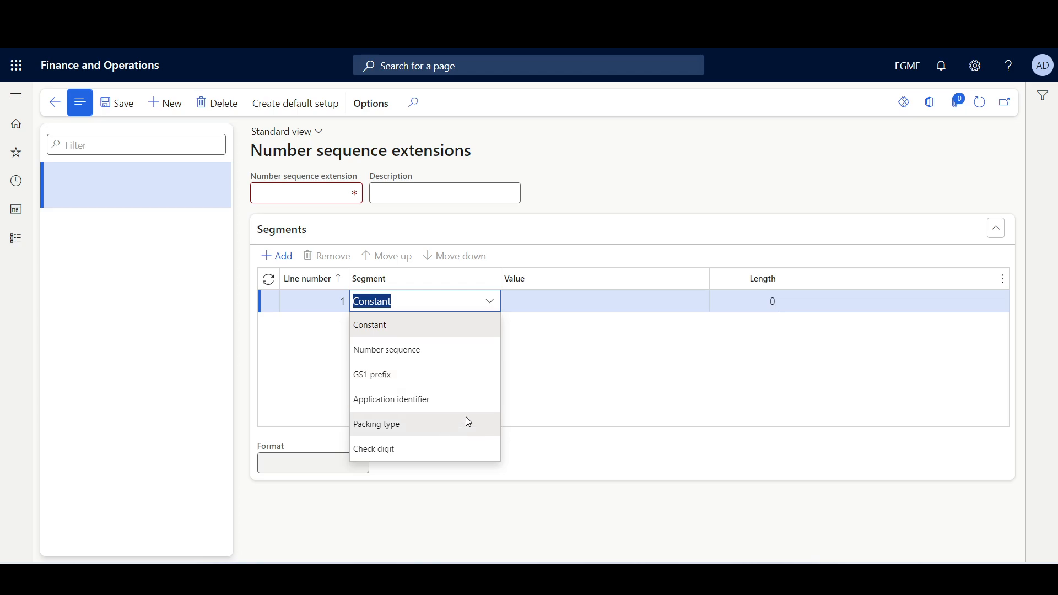
click(598, 360)
click(220, 106)
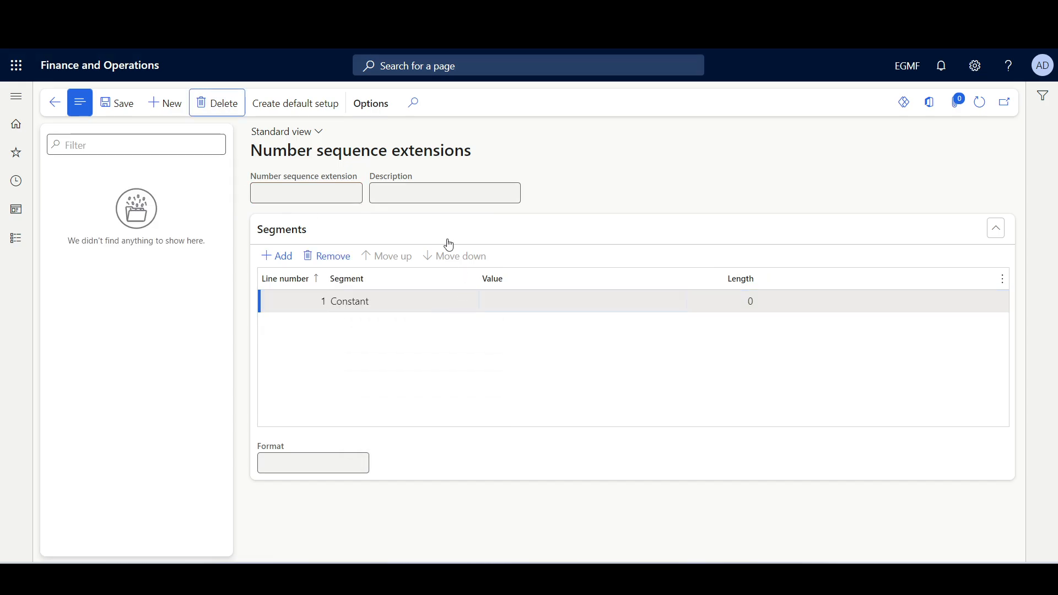
- Create the default setup of number sequence extensions
click(433, 330)
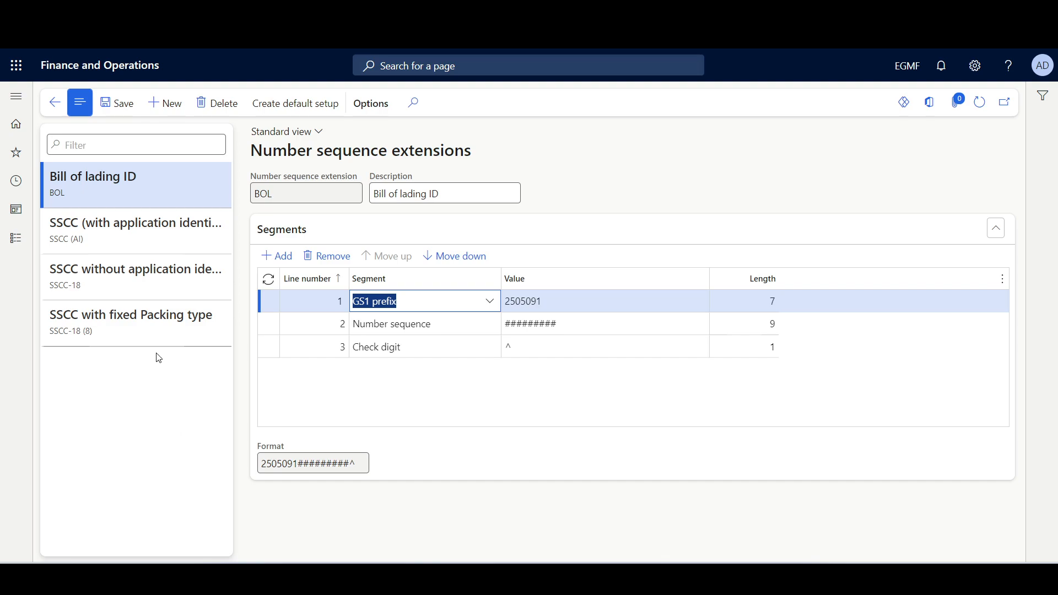
- Review the segments of the three SSCC extensions, examine each segment value of SSCC (AI), and save the setup
click(96, 232)
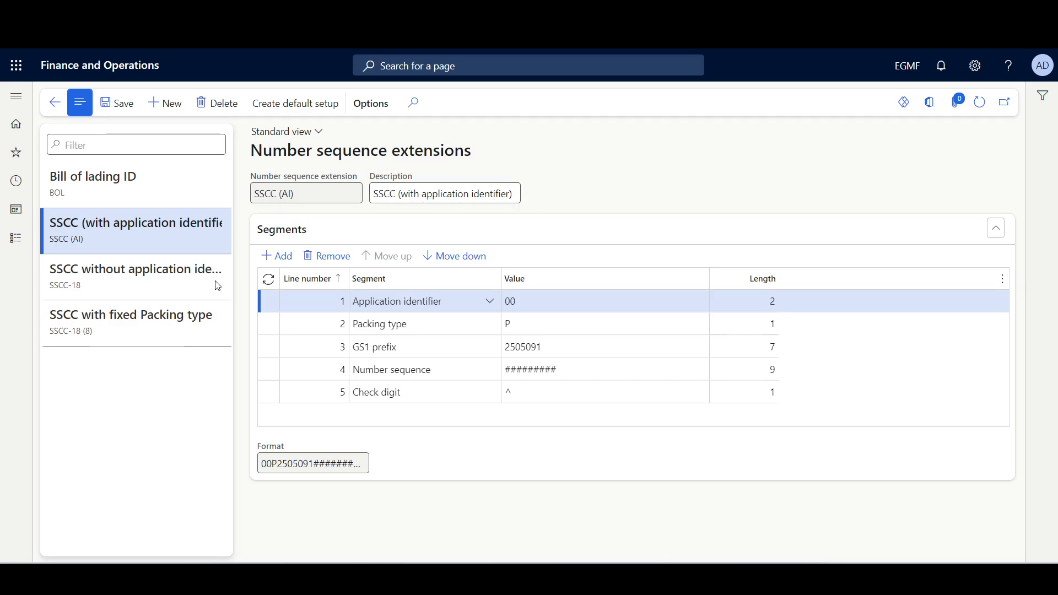
click(146, 276)
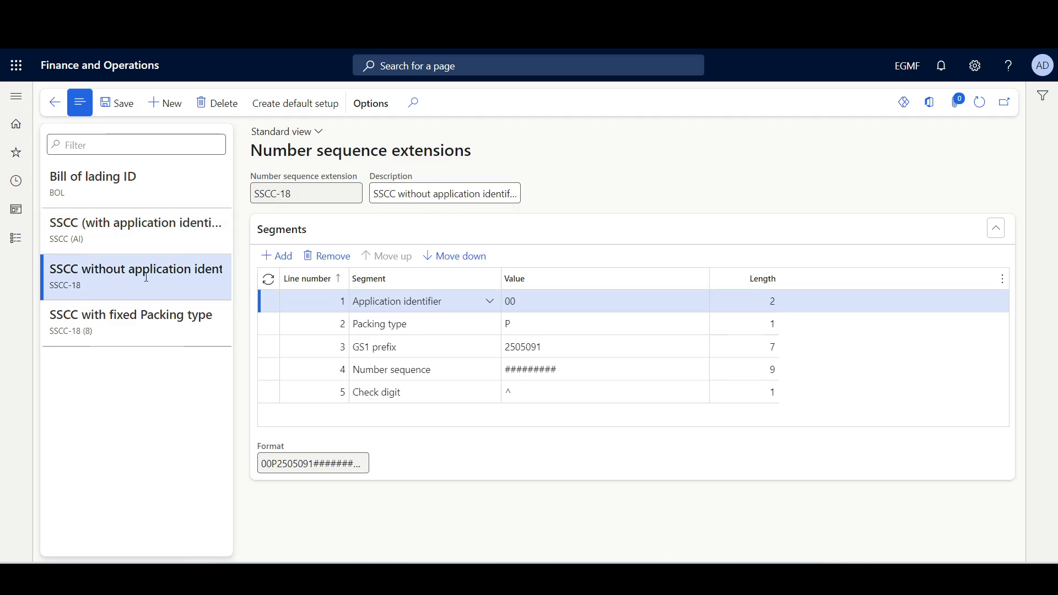
click(140, 334)
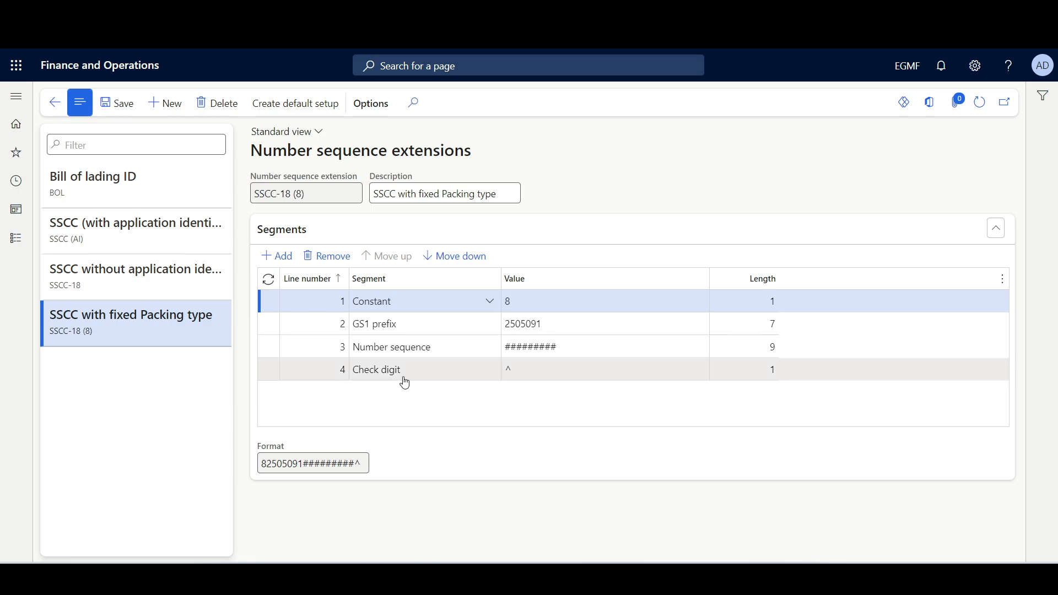
click(104, 231)
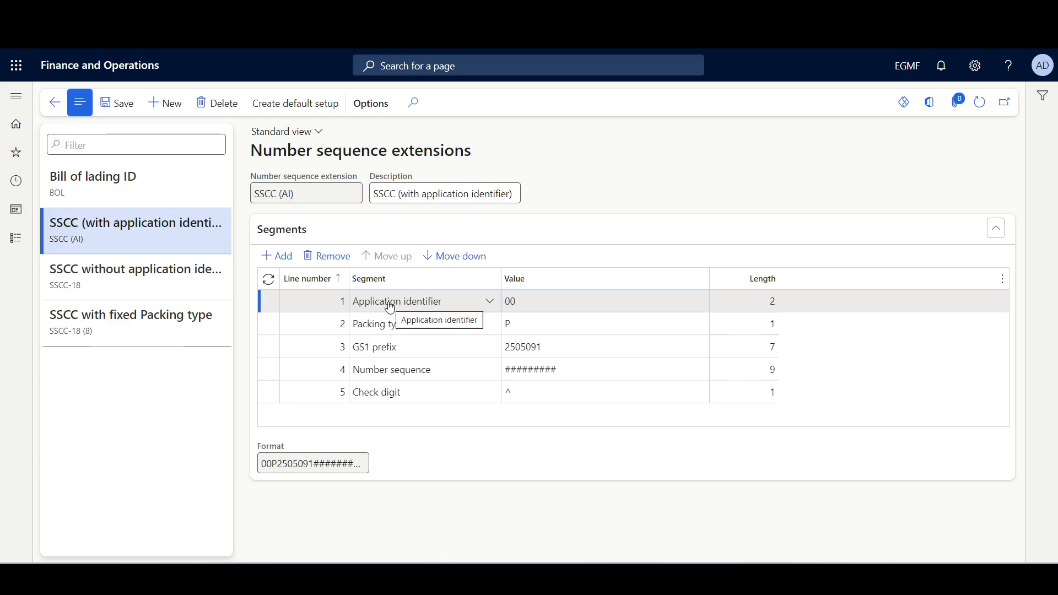
click(599, 302)
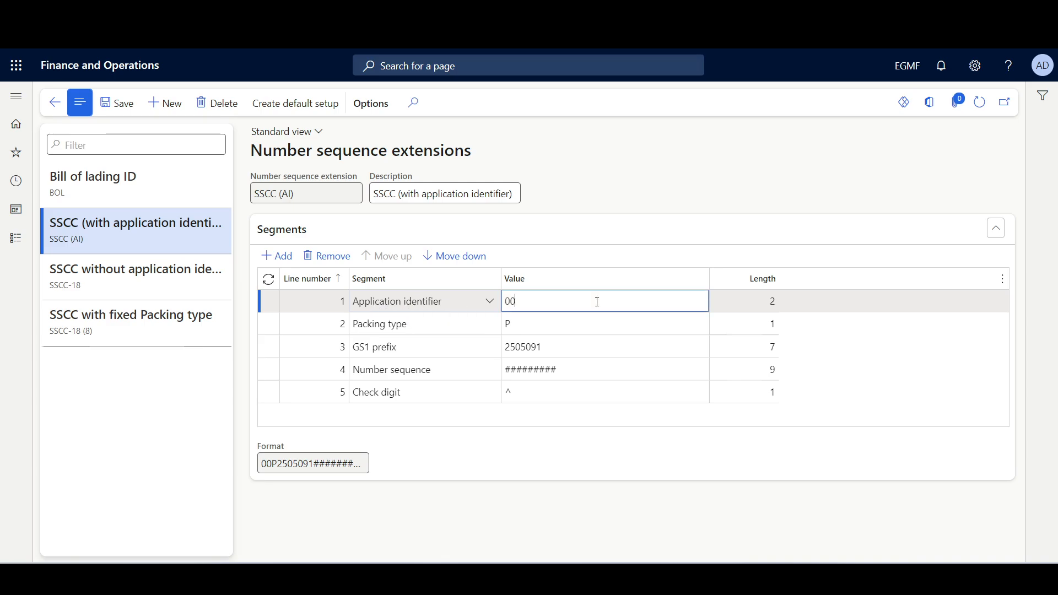
click(505, 326)
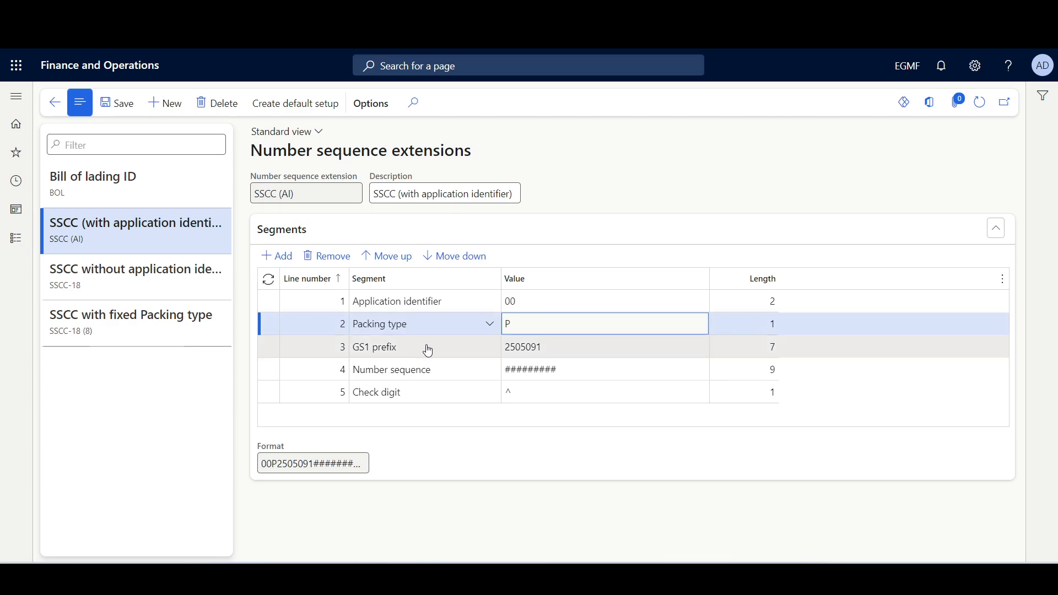
click(447, 355)
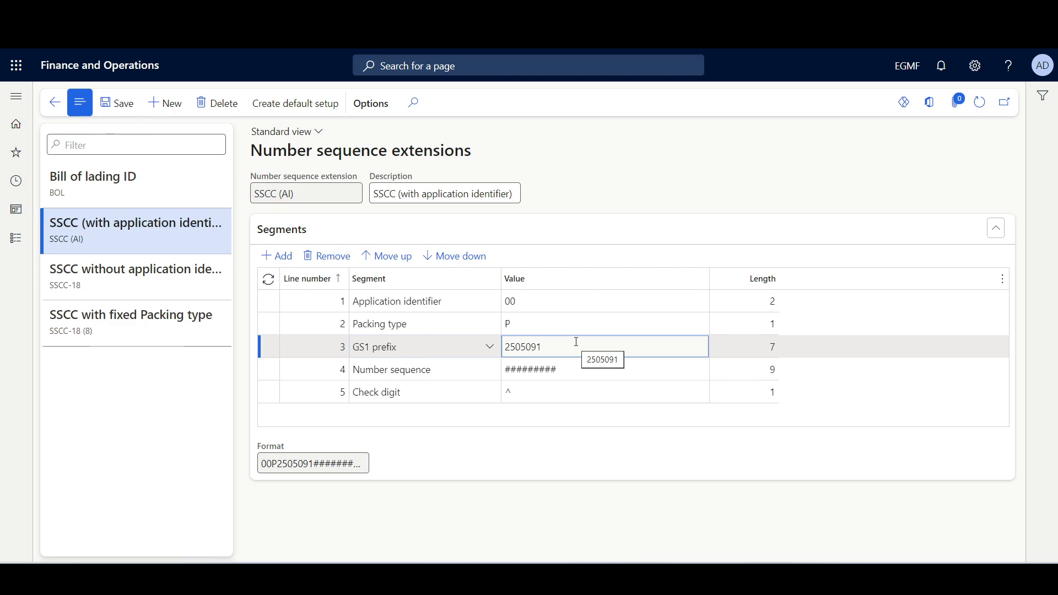
click(590, 367)
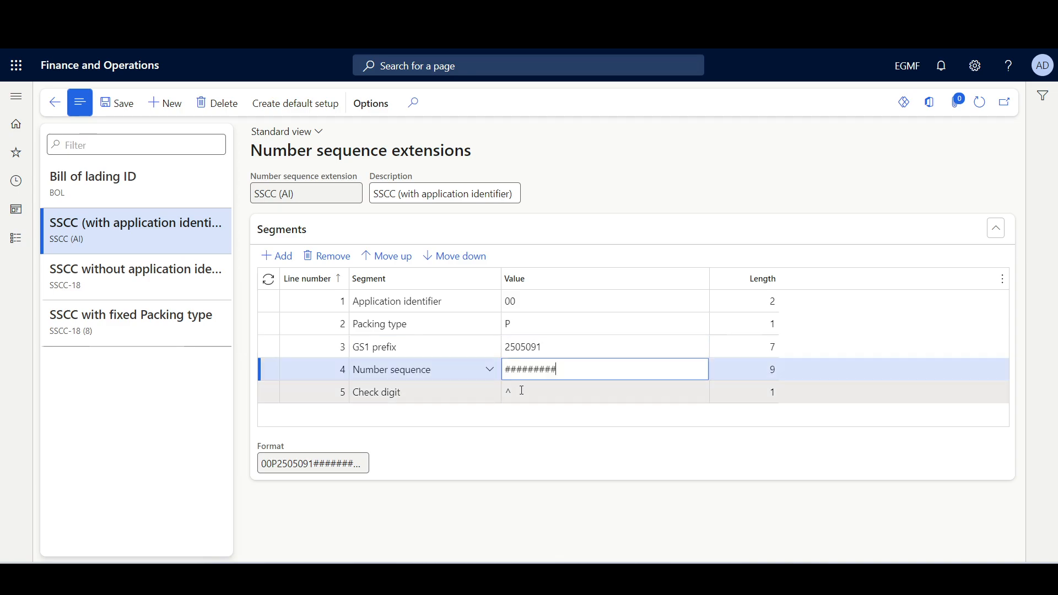
click(516, 393)
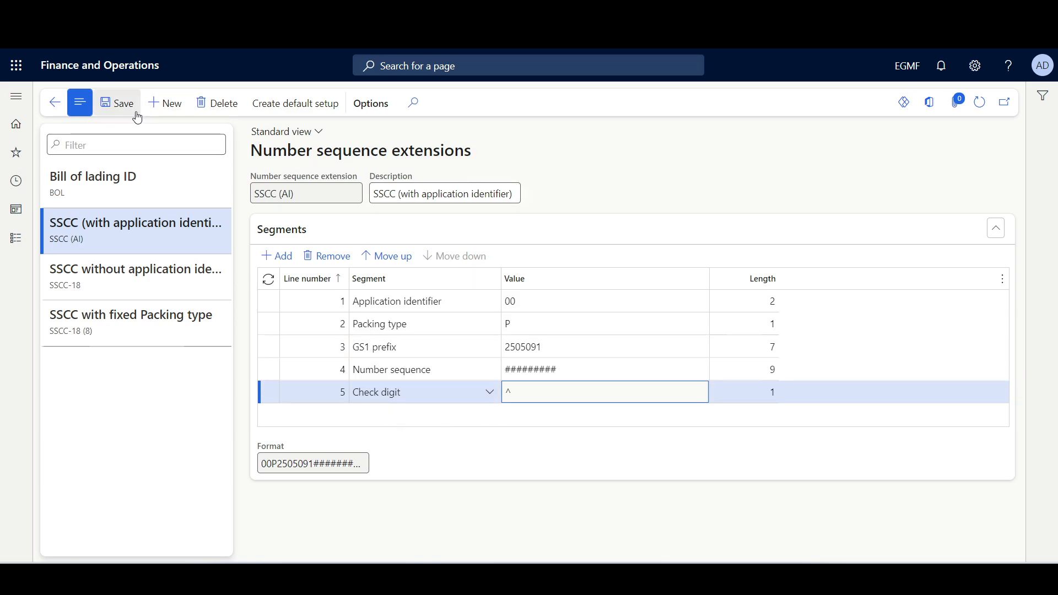
click(116, 112)
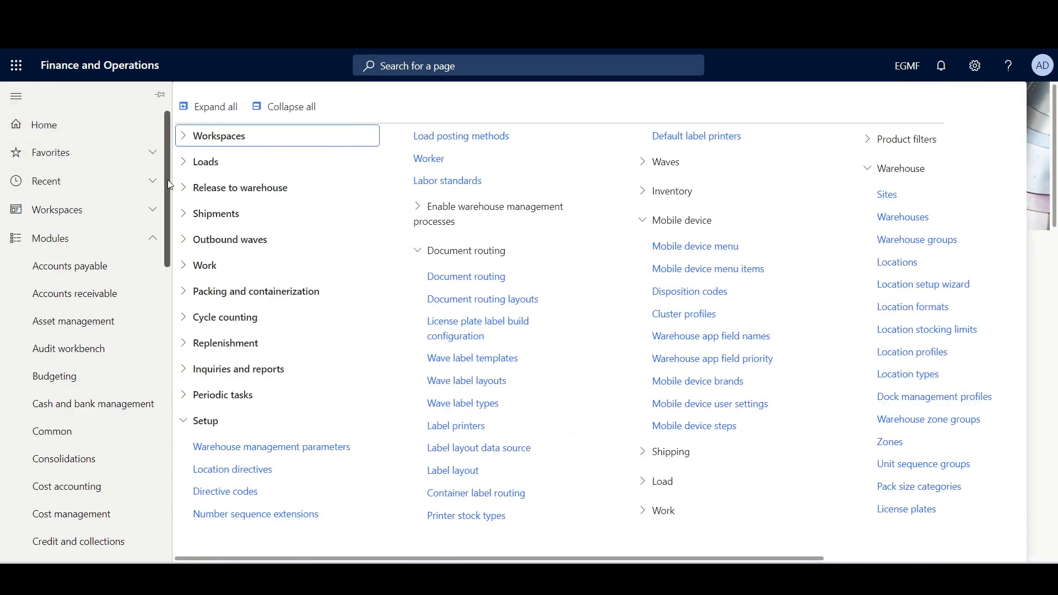
- Open the number sequences settings in the warehouse management parameters
scroll(158, 450, down, 10)
scroll(158, 451, down, 3)
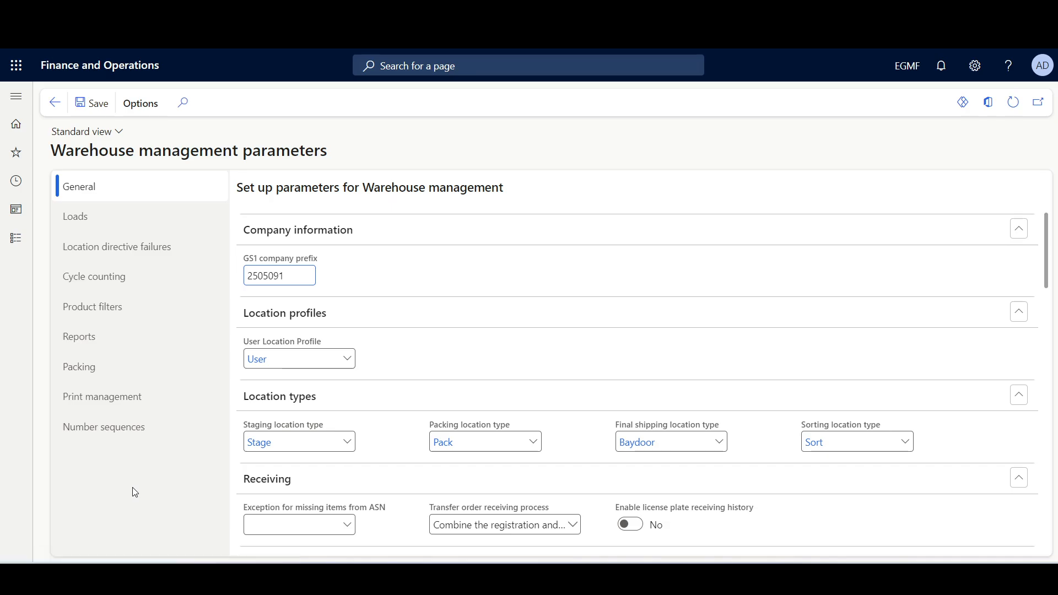
click(140, 436)
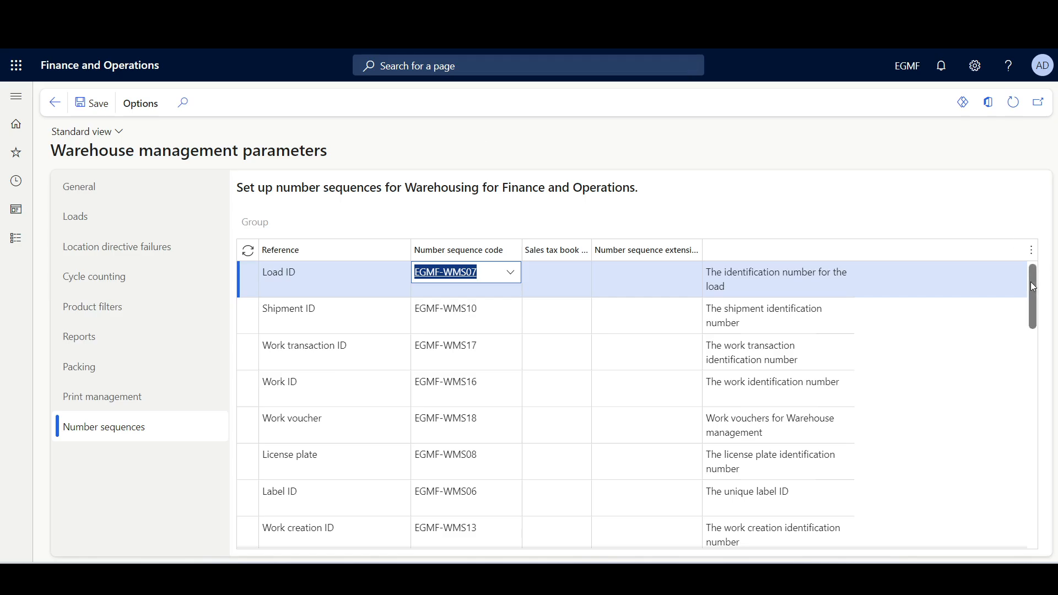
- Assign the BOL number sequence extension to the Bill of lading ID reference
scroll(1033, 286, down, 5)
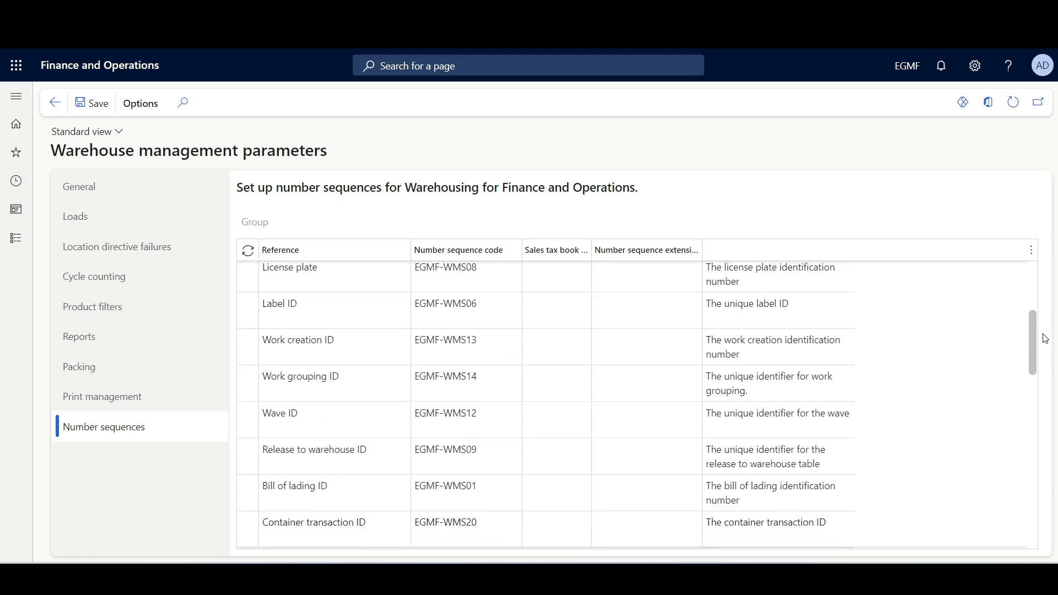
click(347, 433)
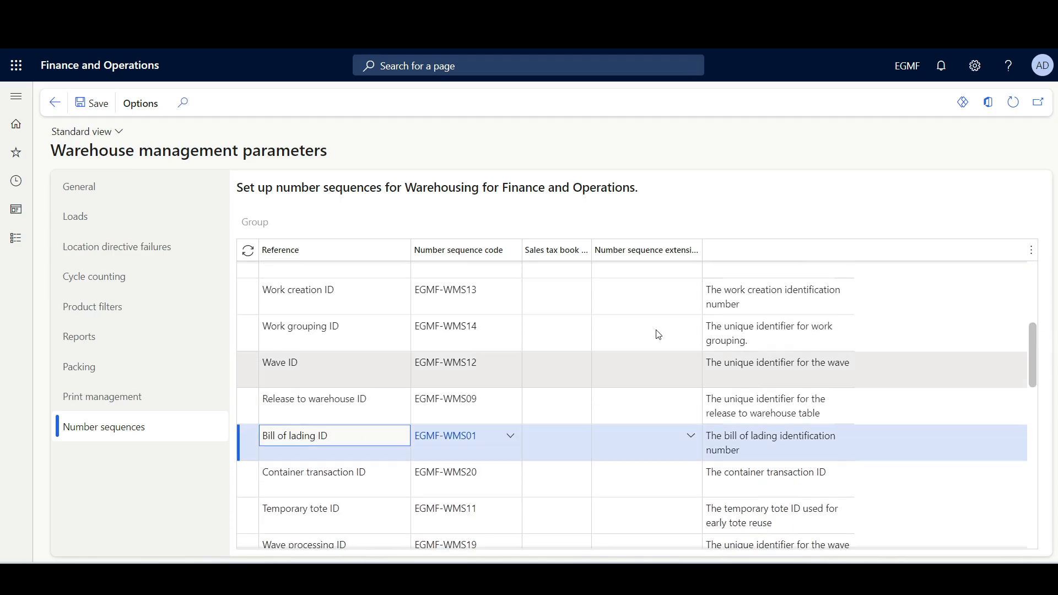
mouse_move(648, 258)
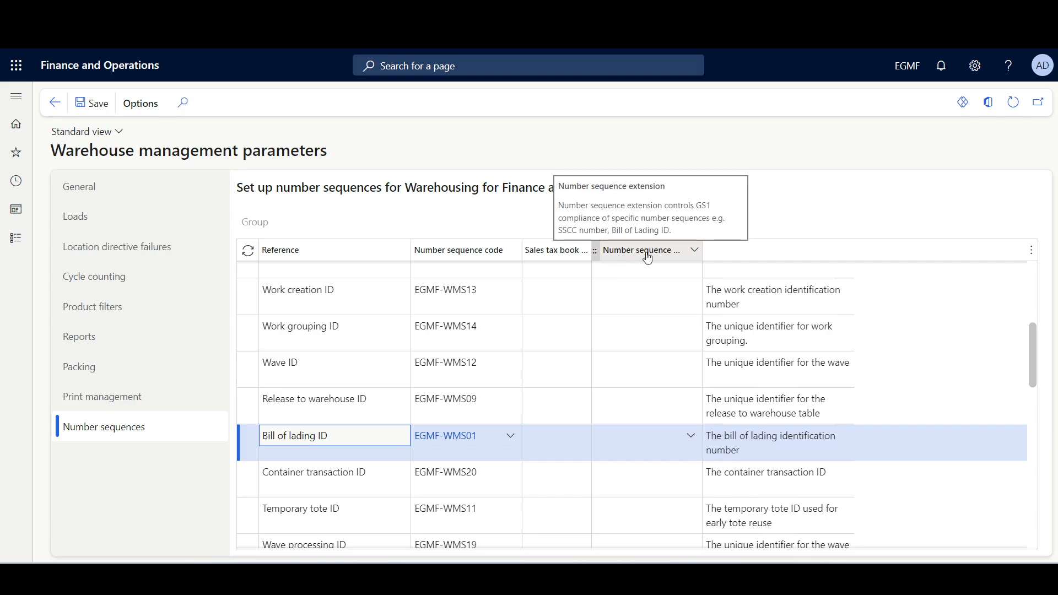
click(690, 436)
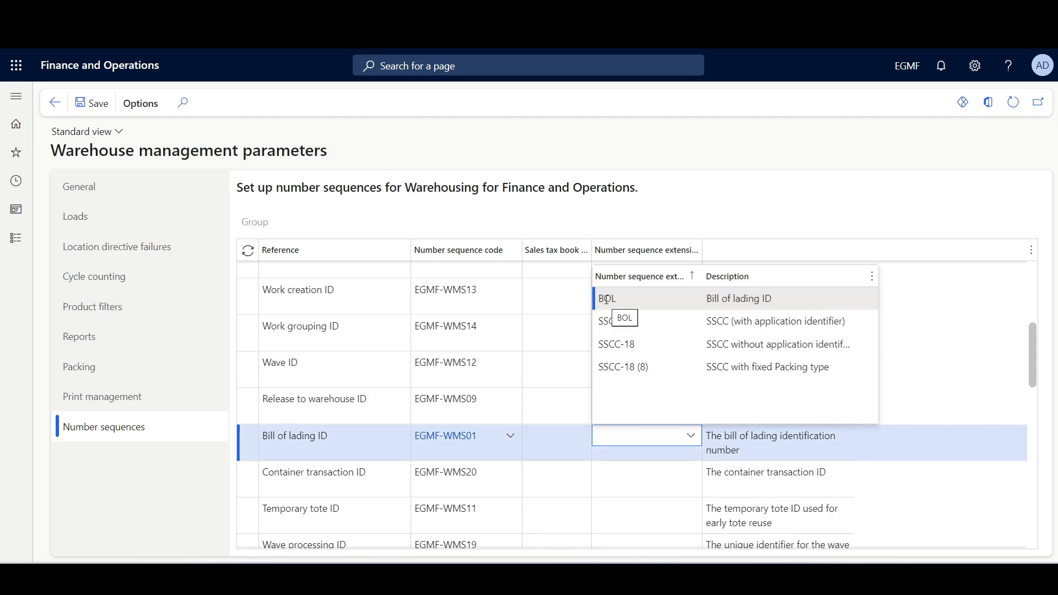
click(646, 300)
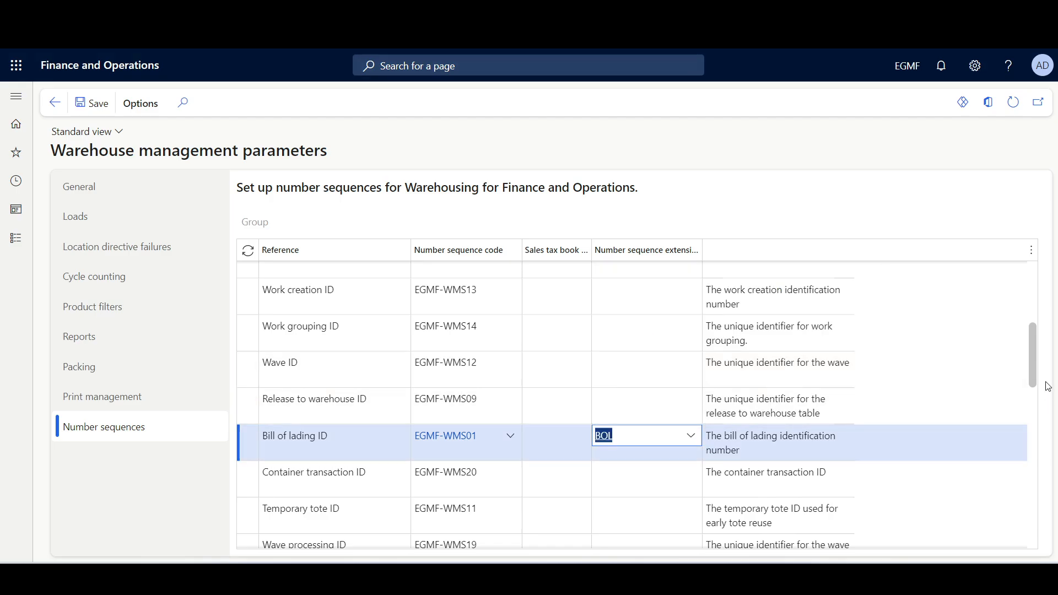
- Assign the SSCC (AI) number sequence extension to the Wave label ID reference
drag(1036, 368, 1030, 435)
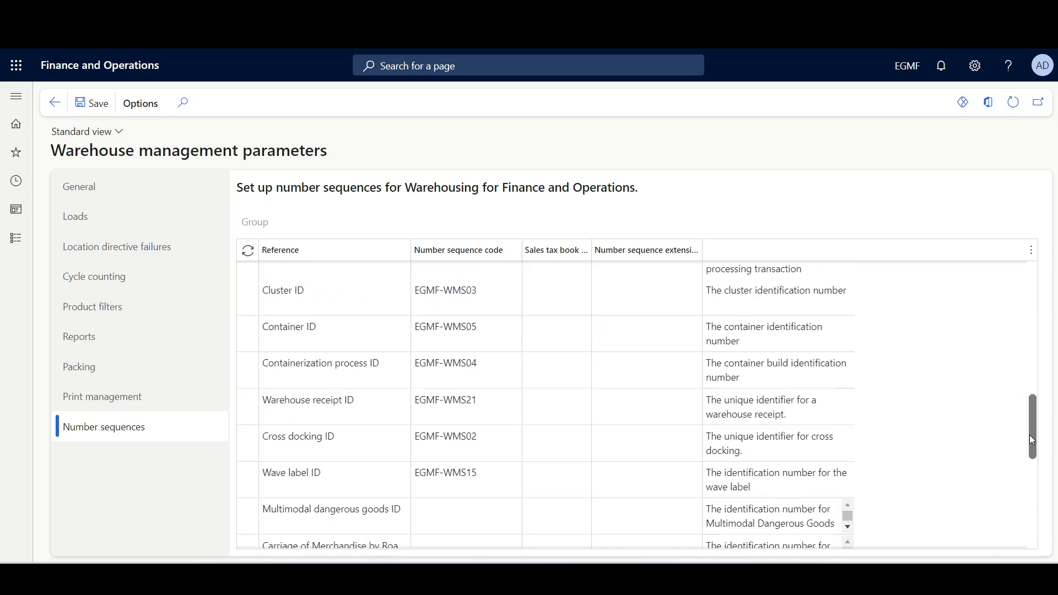
click(609, 472)
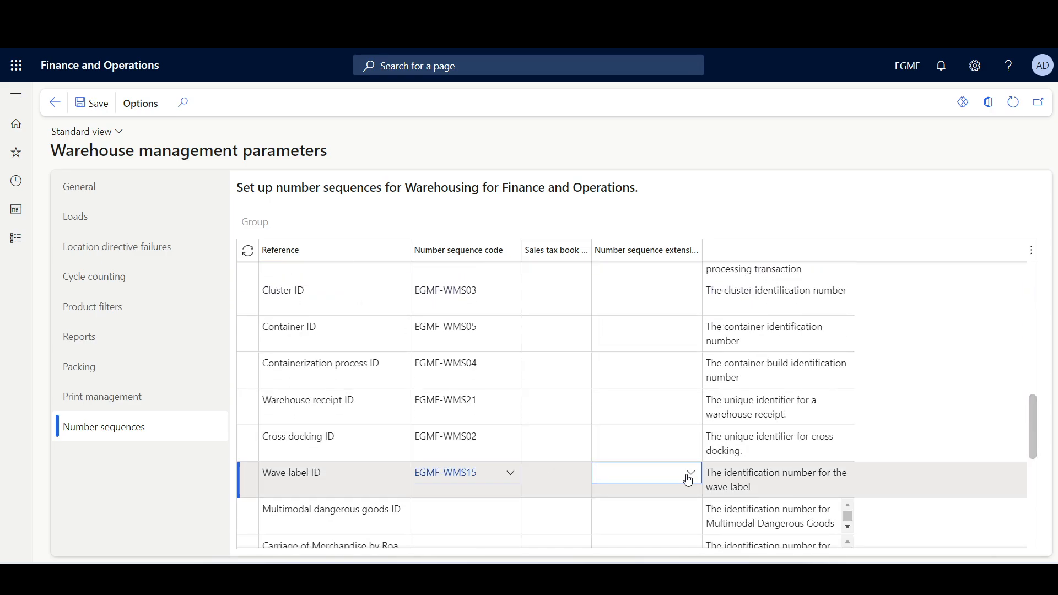
click(691, 477)
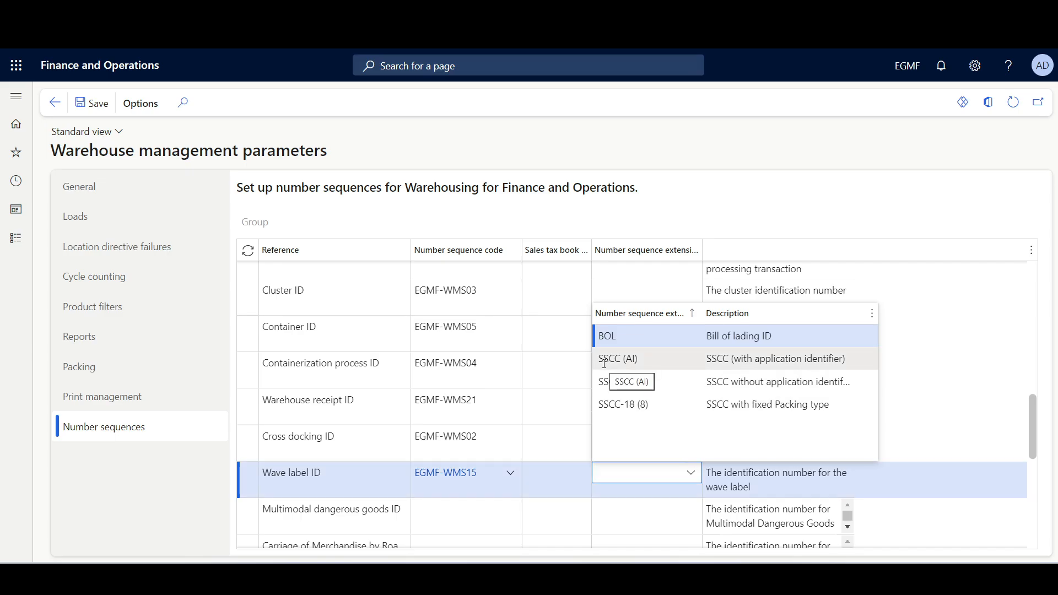
click(782, 359)
click(623, 146)
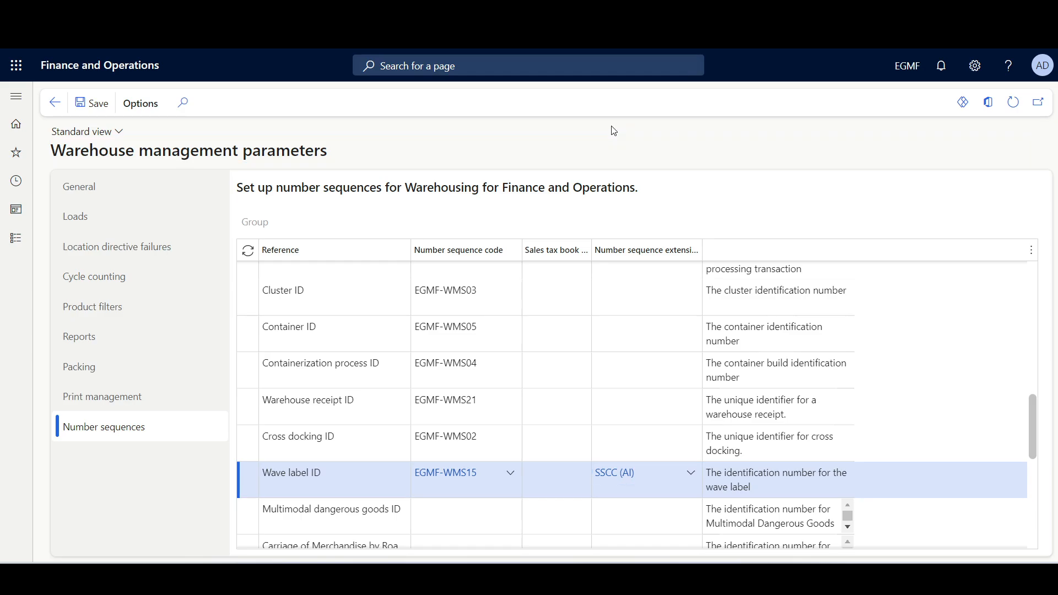